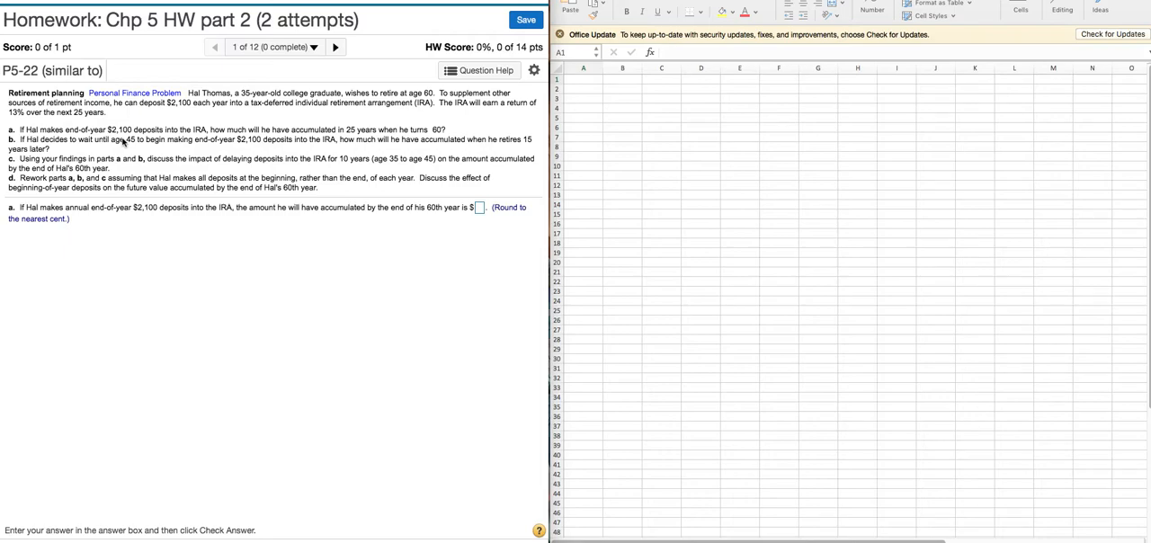
- Insert the FV function into cell A4 of the spreadsheet
left_click(589, 114)
left_click(588, 115)
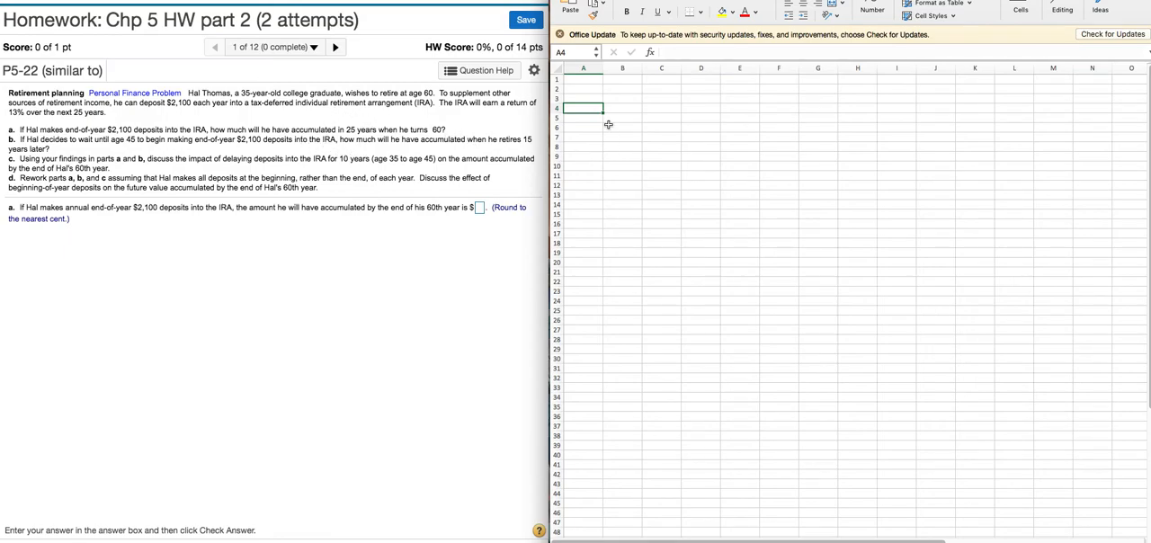
left_click(651, 53)
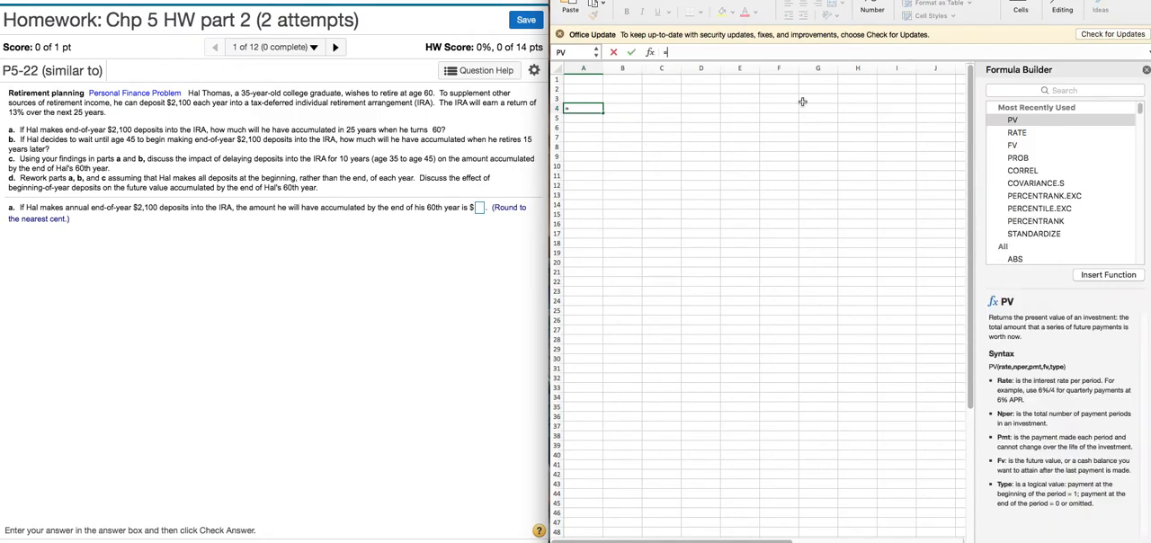
double_click(1015, 145)
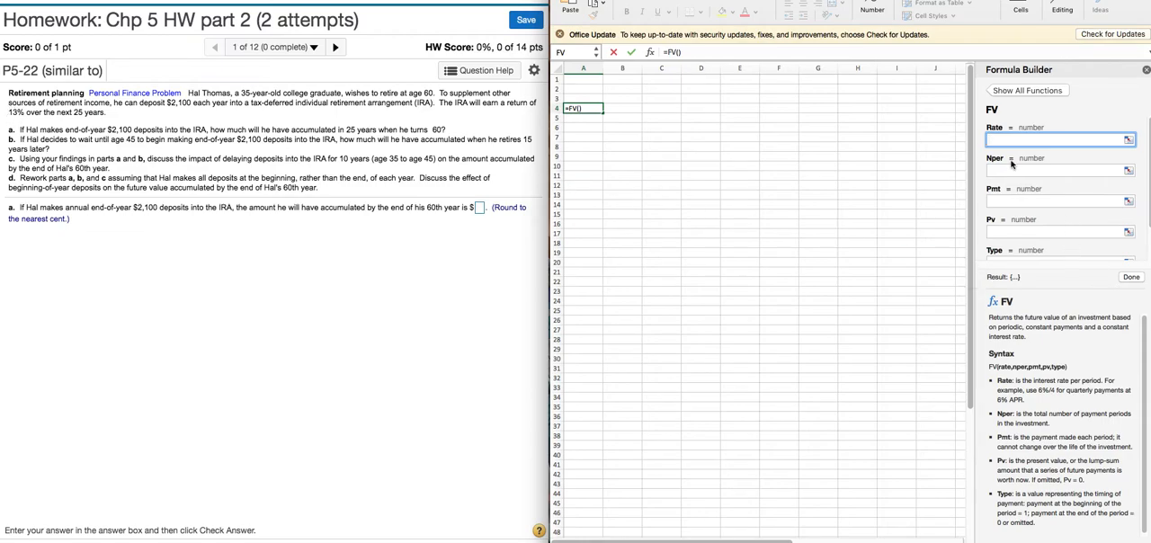
- Complete the FV arguments with a rate of .13, 25 periods and a payment of -2100
type(".13")
left_click(1021, 171)
type("2")
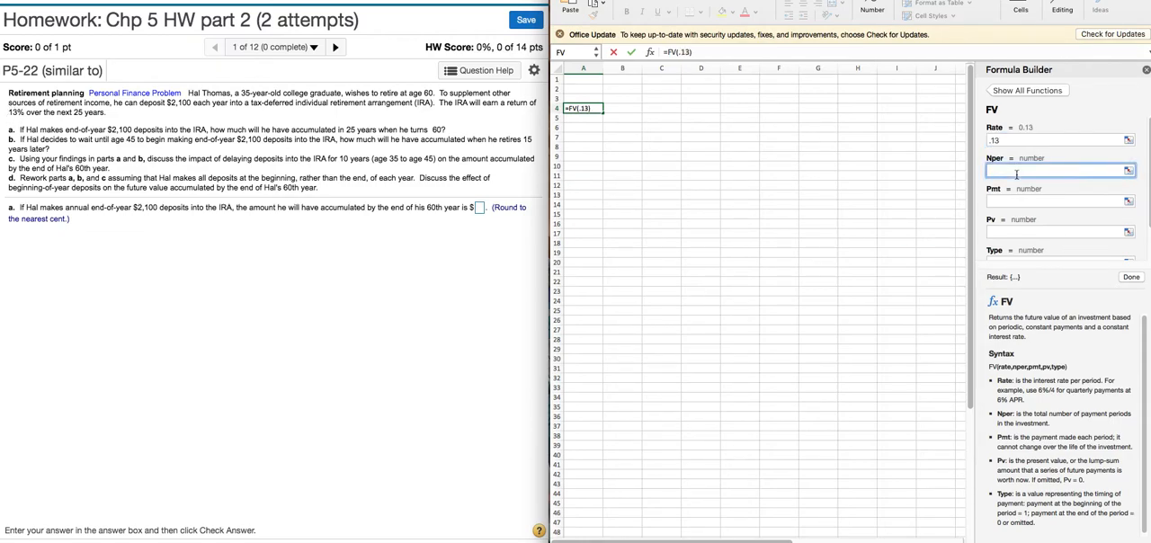
type("5")
left_click(1009, 200)
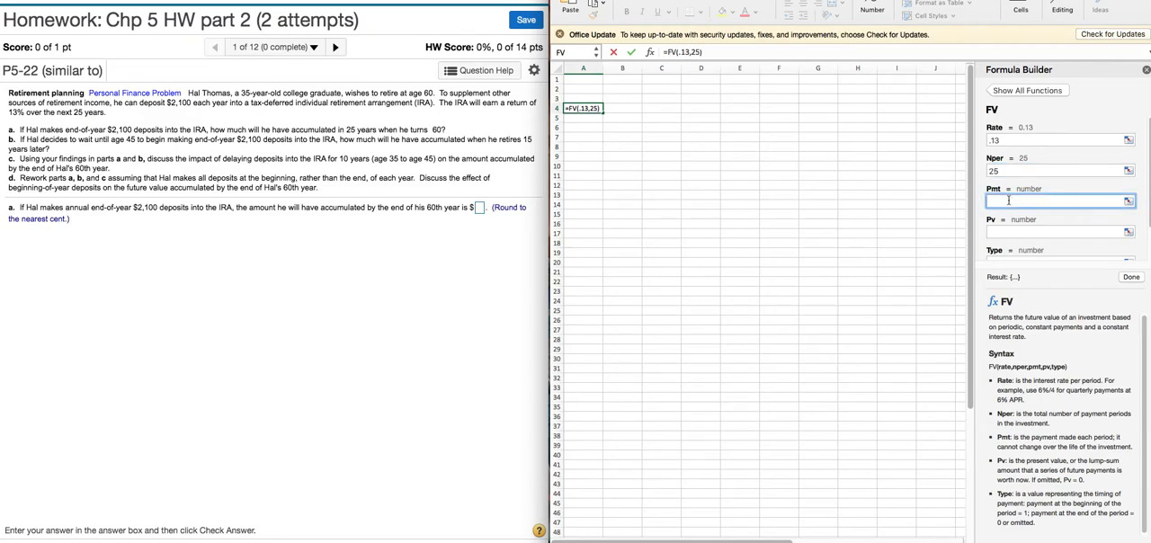
type("-21")
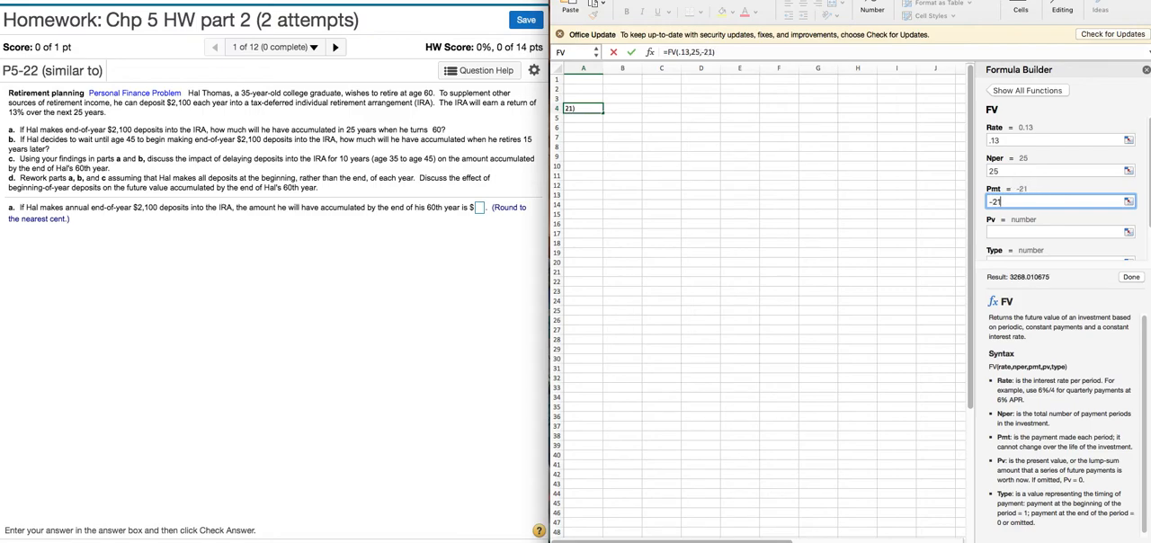
type("00")
scroll(1019, 208, "down", 2)
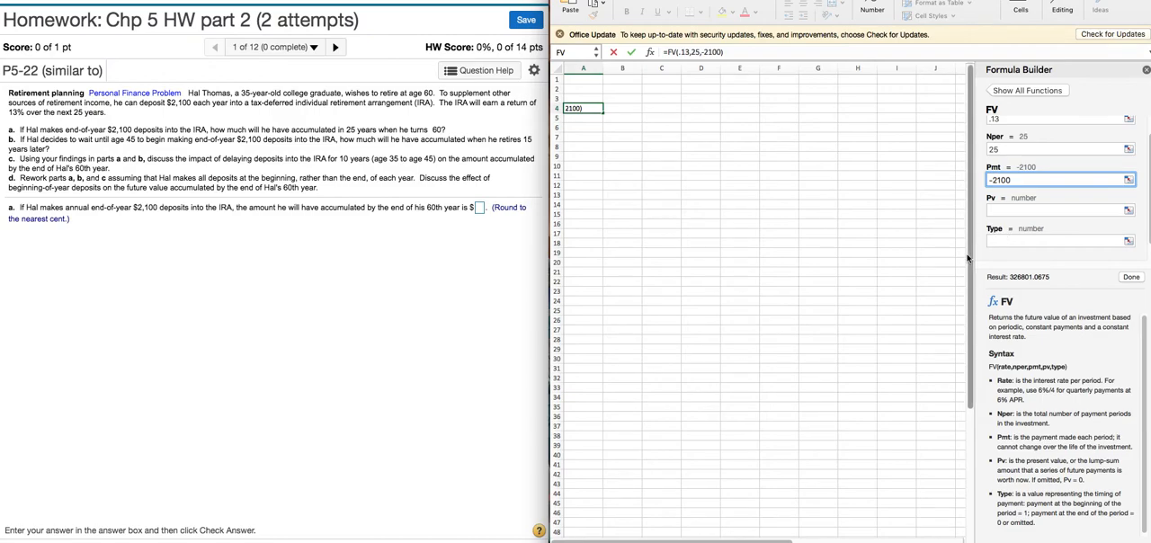
left_click(1131, 278)
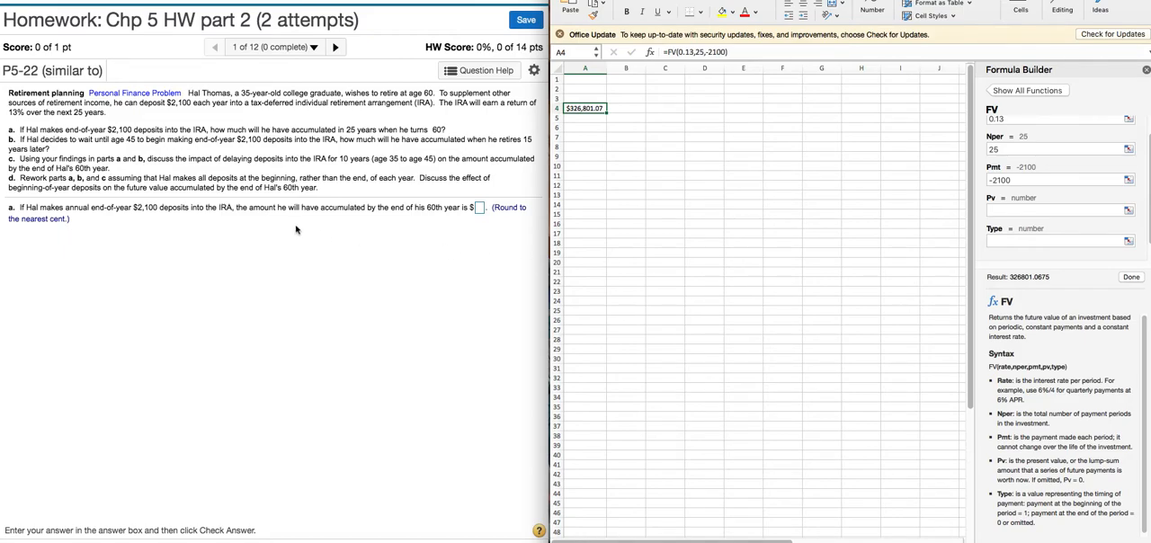
- Switch to the homework page, submit 326801.07 as the answer to part a, and dismiss the feedback
left_click(480, 211)
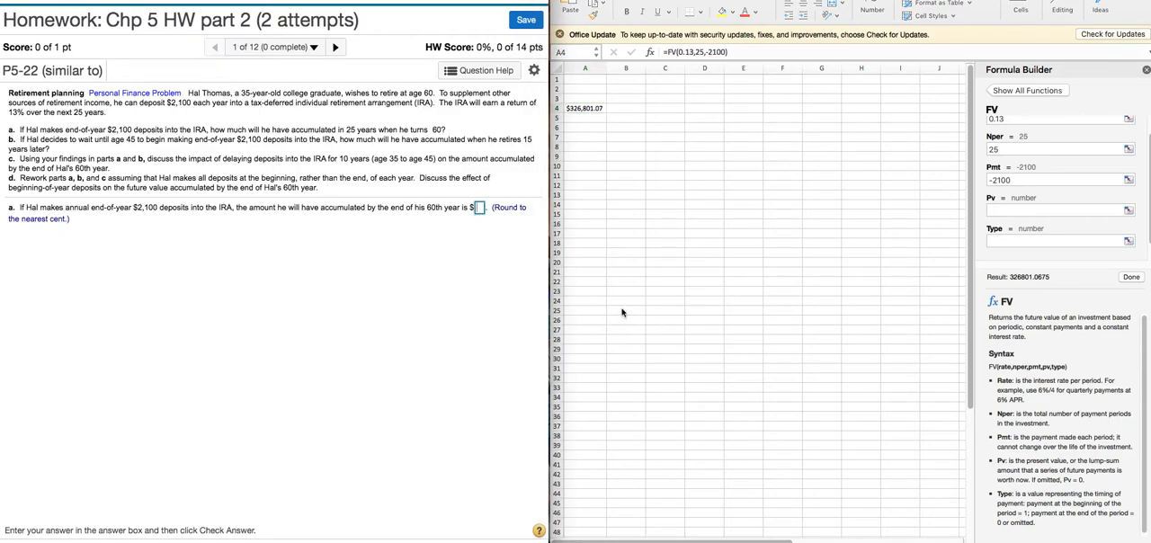
type("326801")
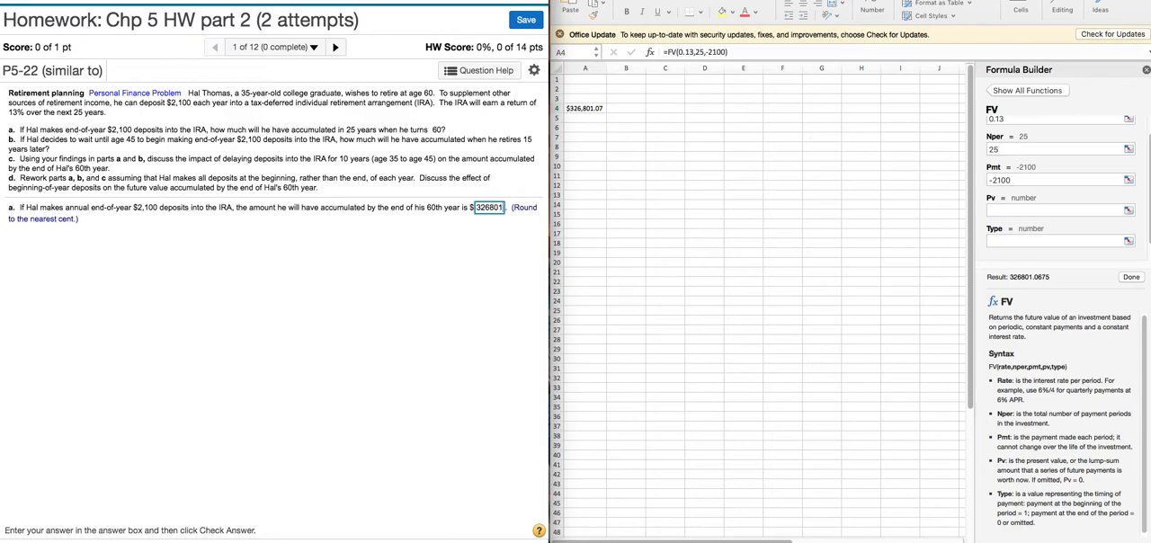
type(".07")
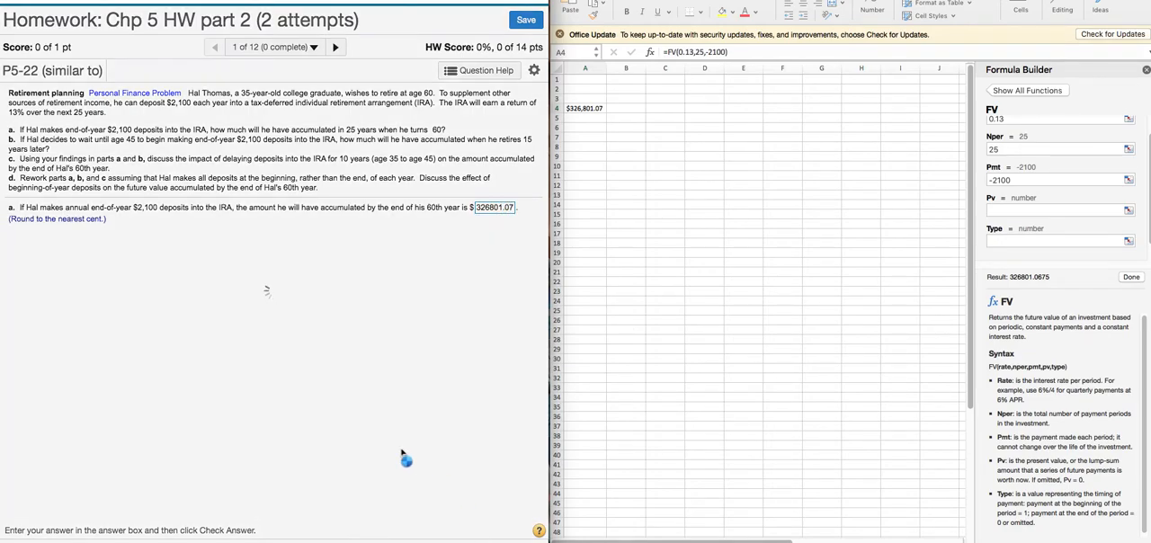
left_click(274, 339)
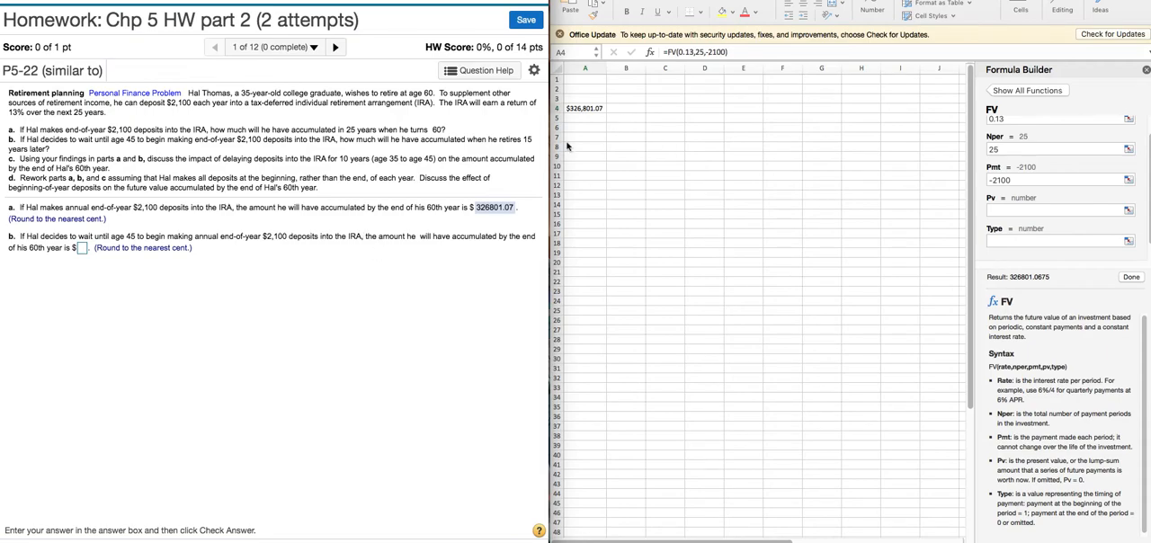
- Back in the spreadsheet, set the number of periods in A4's FV formula to 15
left_click(1004, 150)
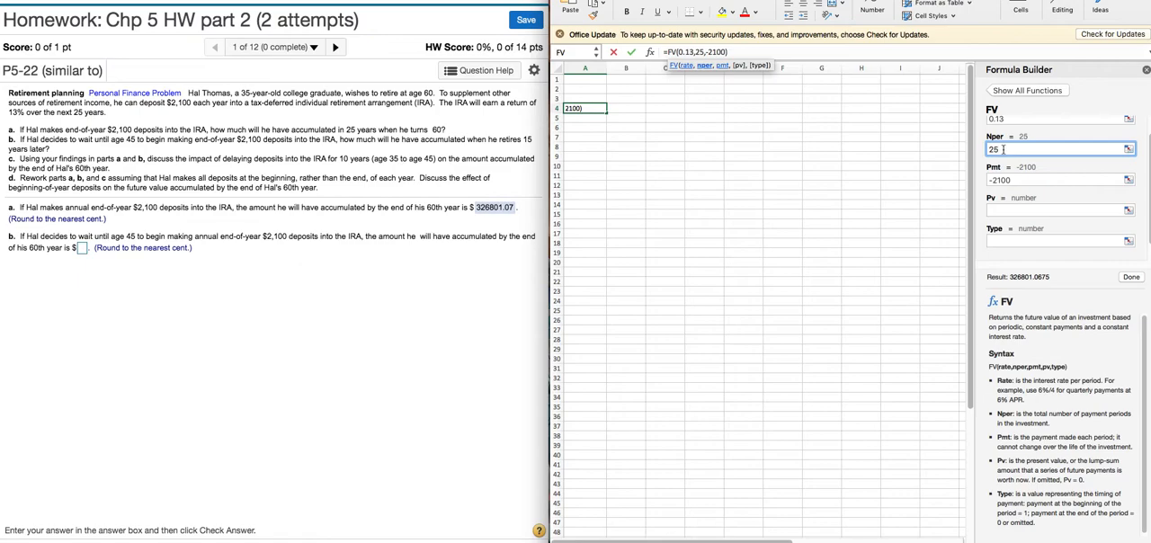
double_click(995, 149)
type("15")
left_click(1131, 277)
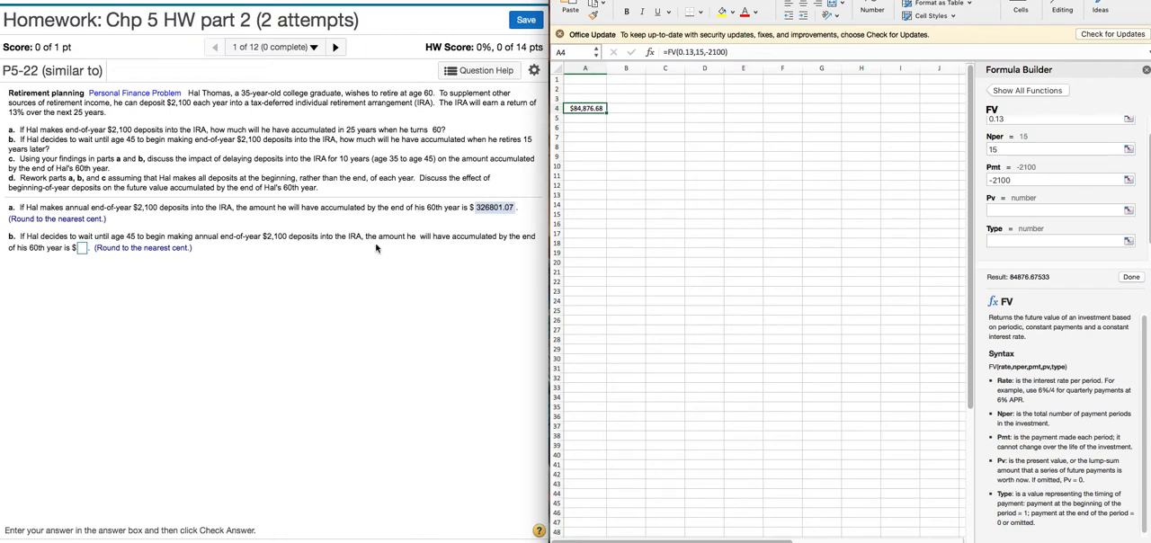
- On the homework page, submit 84876.68 as the answer to part b and dismiss the feedback
left_click(82, 248)
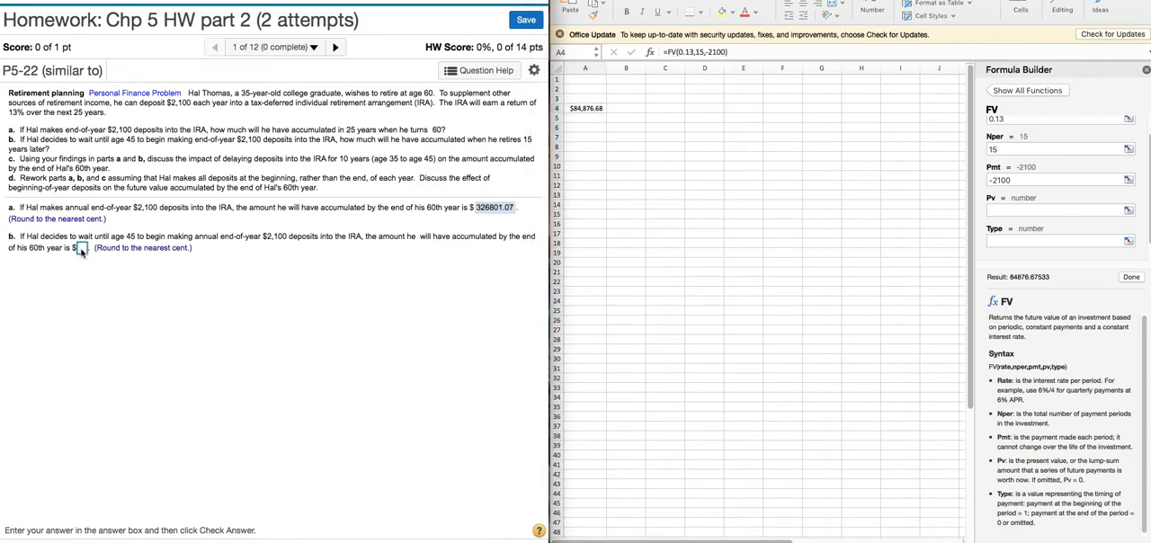
type("84")
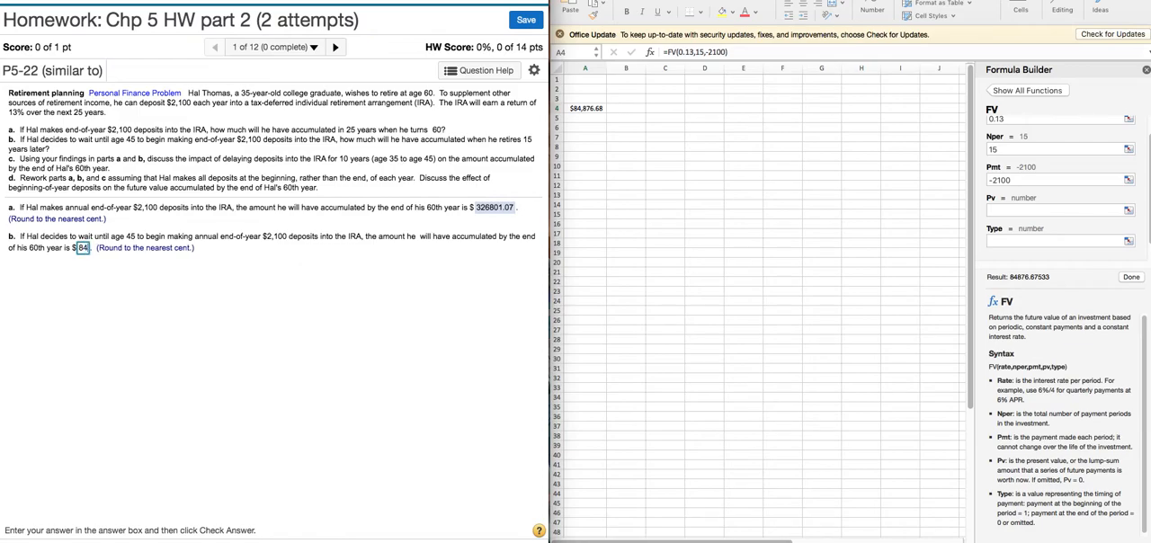
type("876")
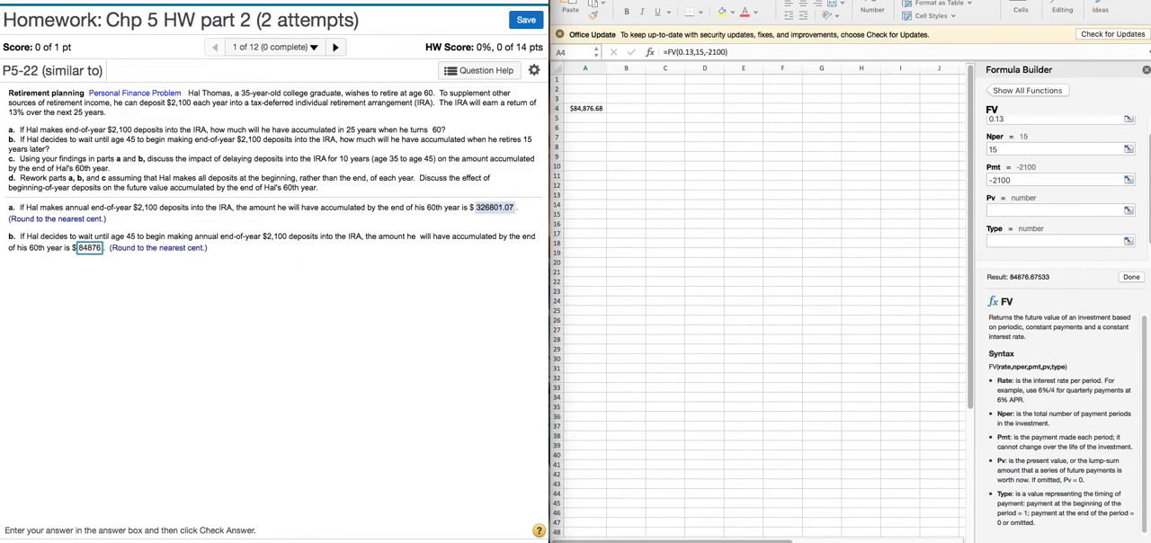
type(".68")
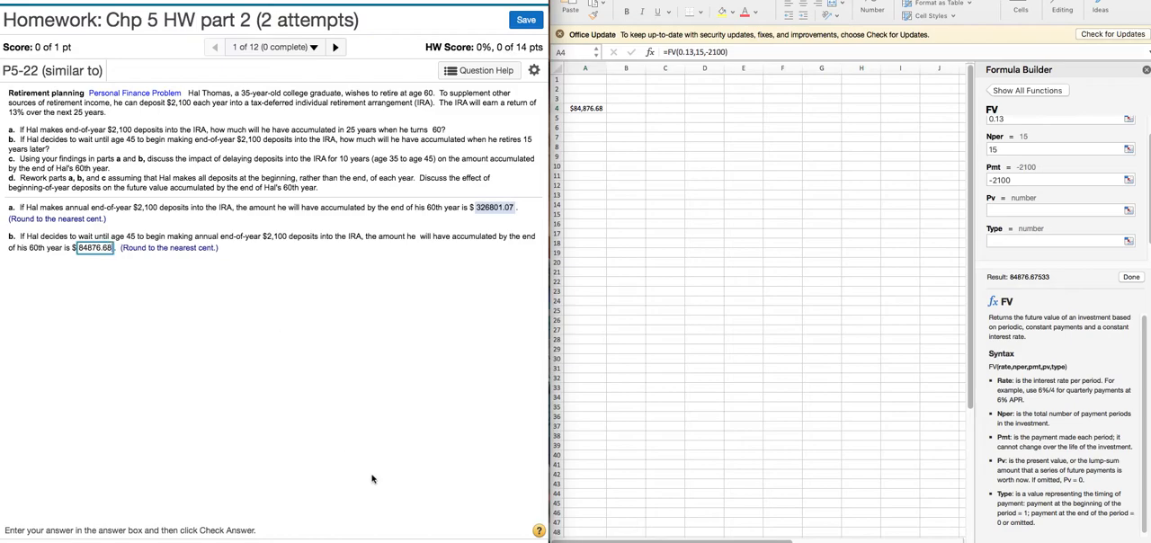
key("Return")
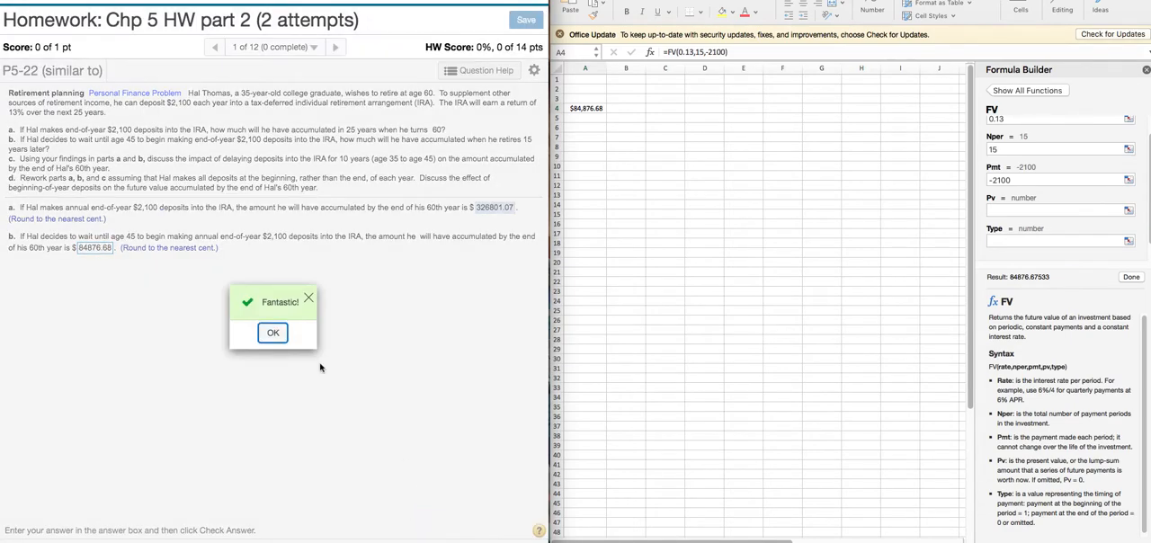
left_click(282, 336)
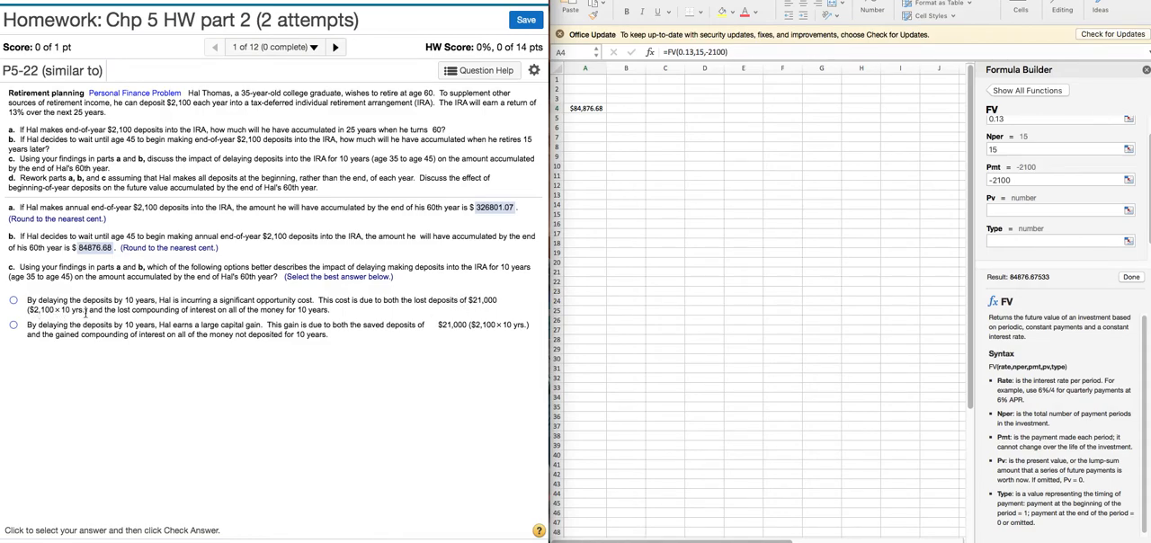
- Answer part c with the significant opportunity cost option, check it, and dismiss the feedback
left_click_drag(118, 310, 39, 302)
left_click(52, 365)
left_click(392, 541)
left_click(273, 334)
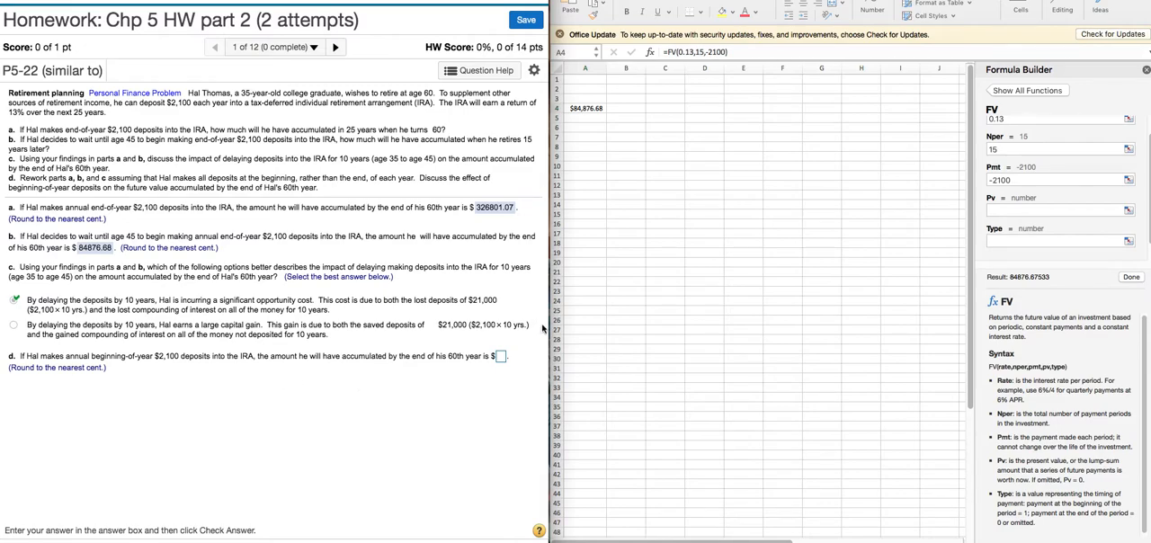
- In the spreadsheet, set A4's FV formula to 25 periods and Type 1 for beginning-of-period payments
left_click(629, 162)
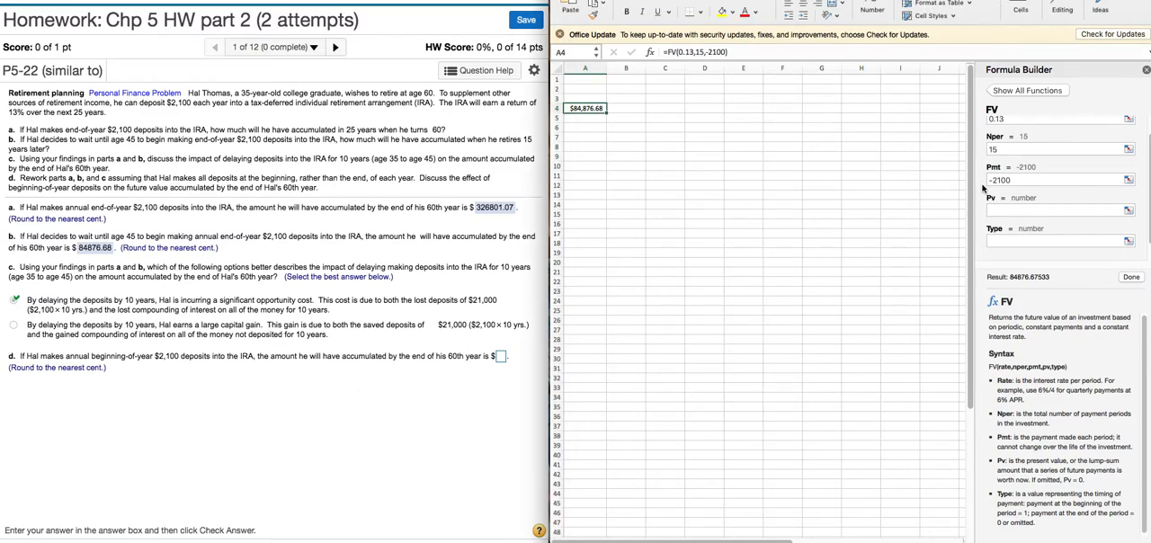
scroll(983, 188, "up", 1)
left_click(1007, 168)
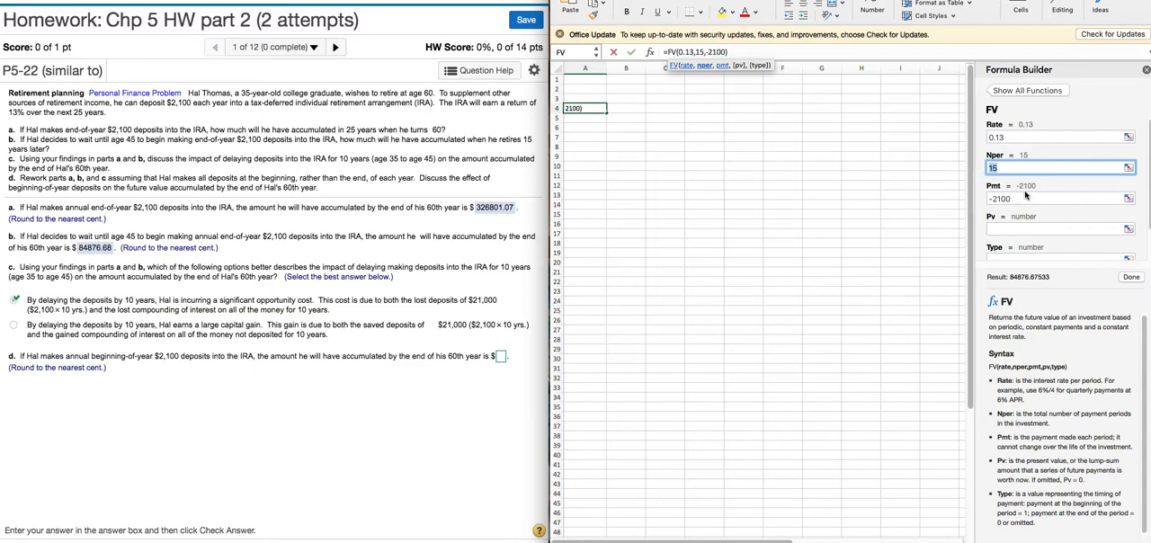
type("25")
scroll(1046, 203, "down", 1)
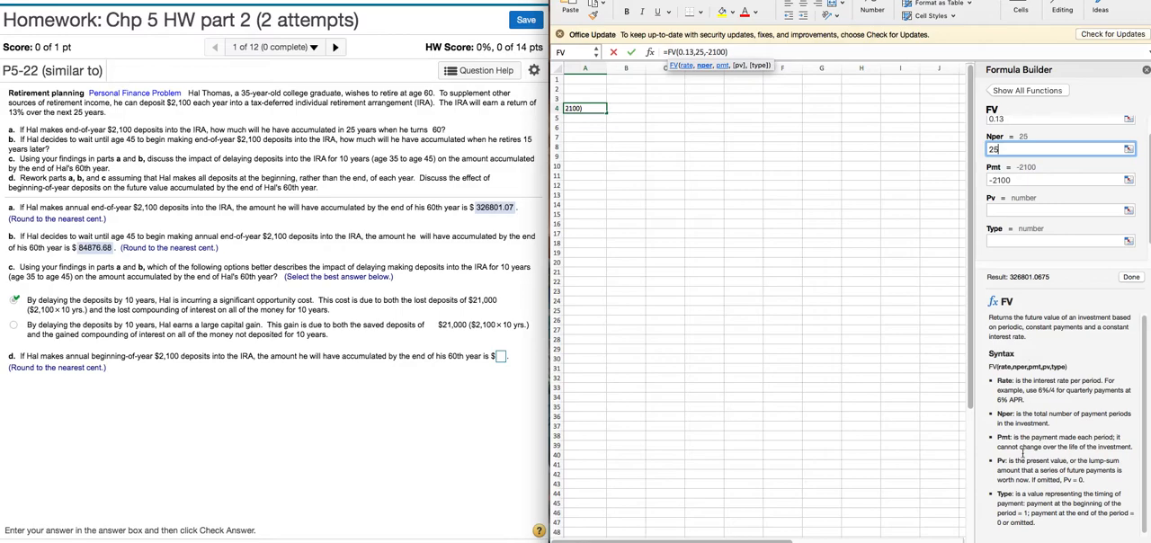
scroll(1020, 506, "down", 1)
triple_click(1045, 516)
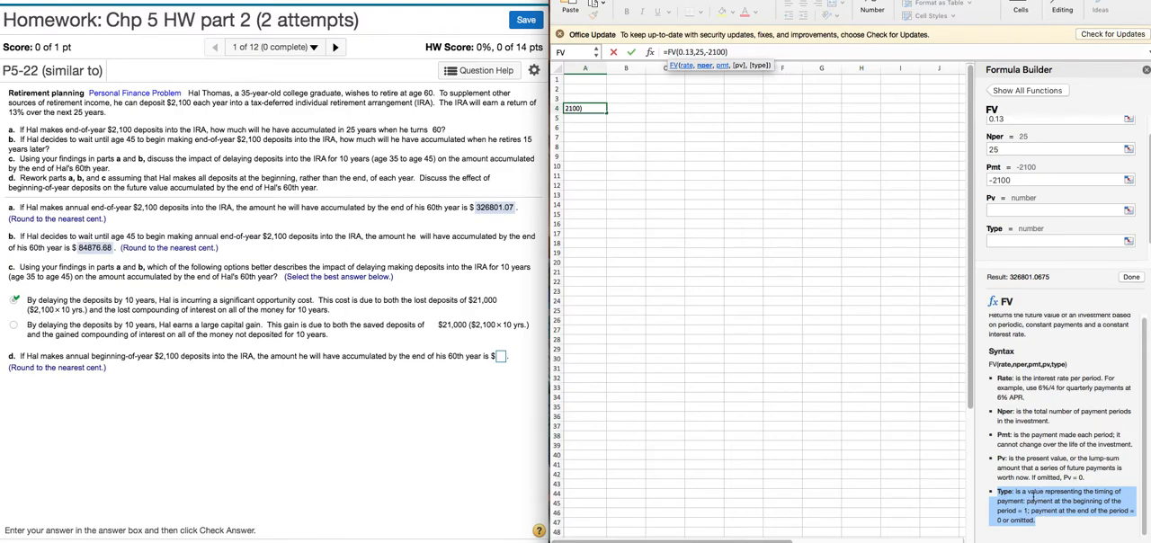
mouse_move(1028, 501)
left_mouse_down()
mouse_move(1079, 502)
mouse_move(1026, 511)
left_mouse_up()
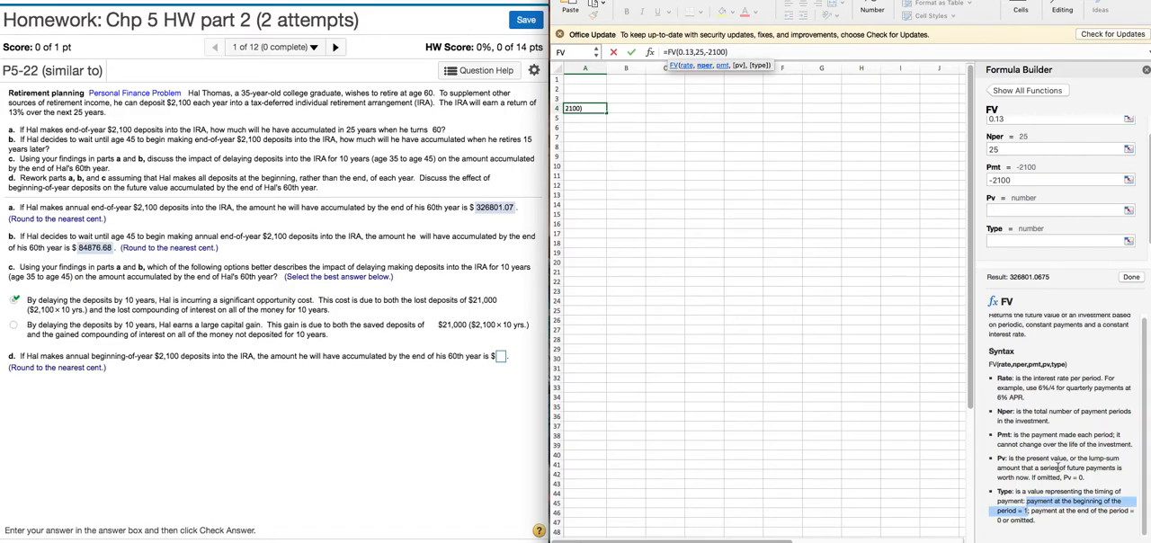
left_click(1001, 239)
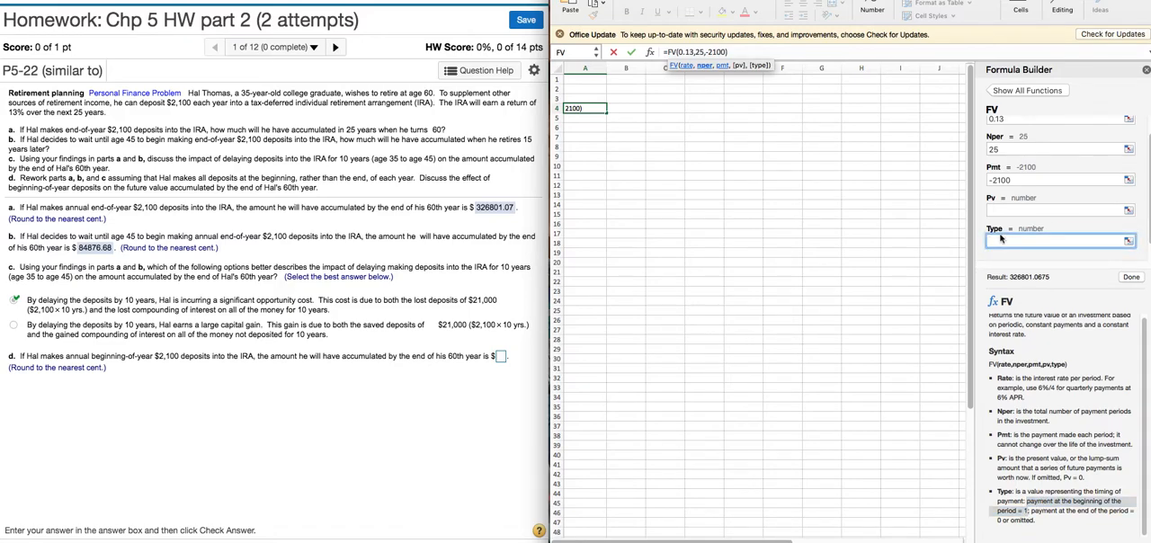
type("1")
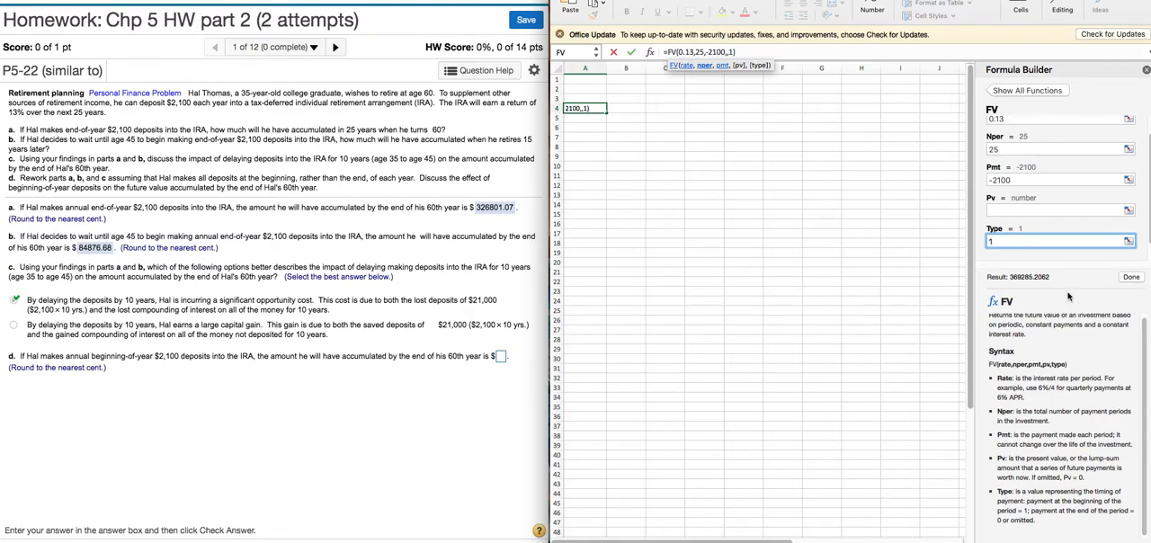
left_click(1131, 276)
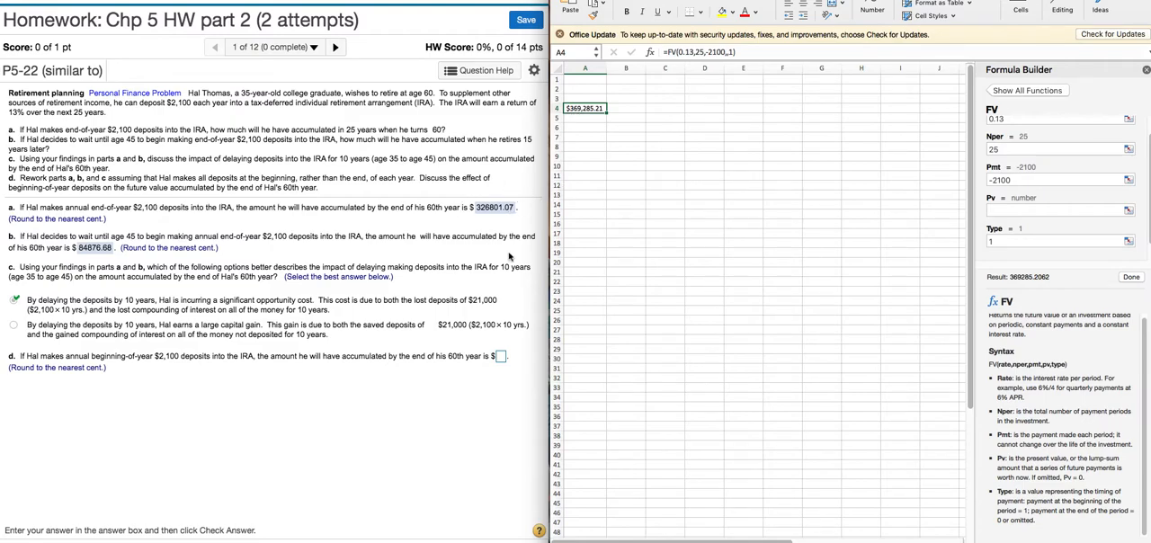
- On the homework page, submit 369285.21 as the first answer of part d and dismiss the feedback
left_click(499, 358)
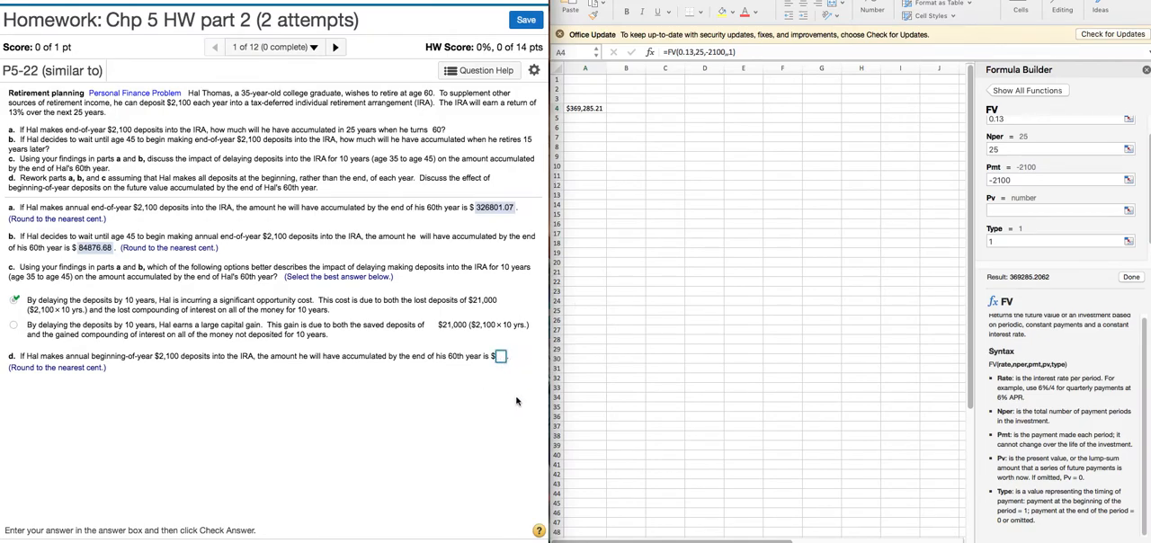
type("369285.21")
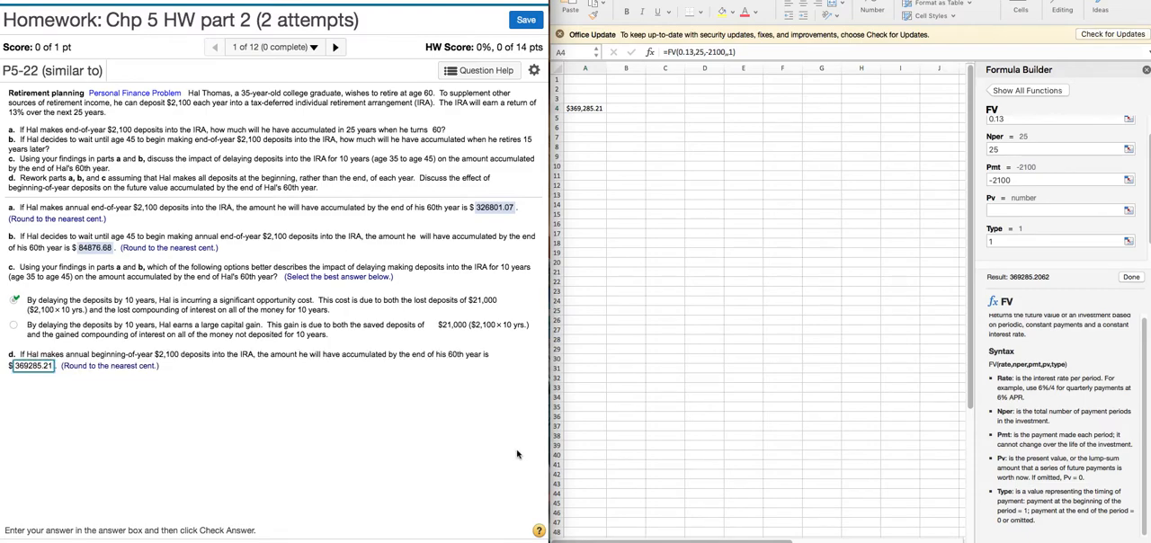
left_click(491, 541)
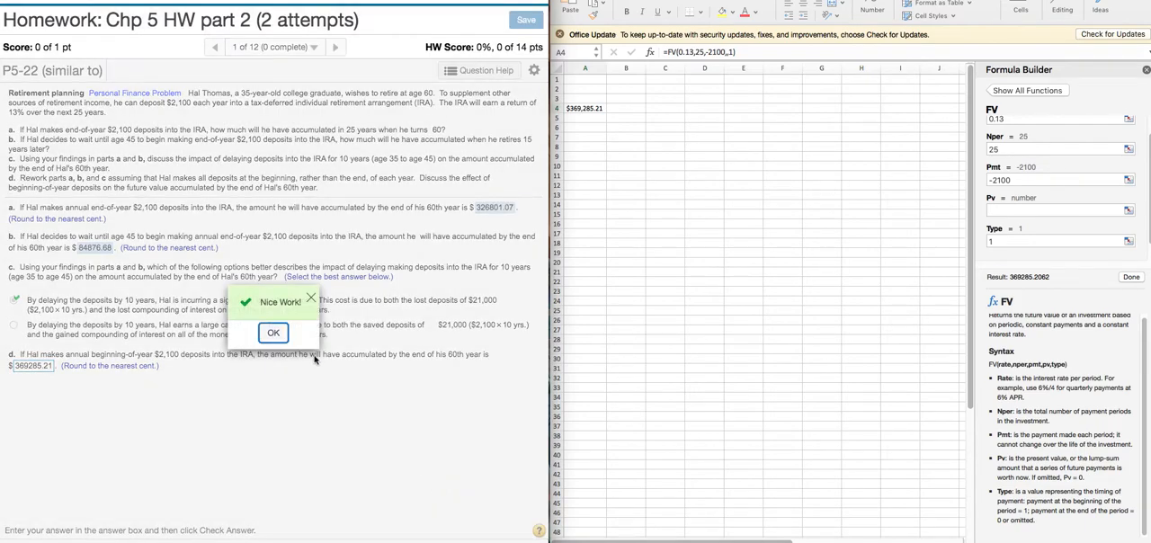
left_click(273, 334)
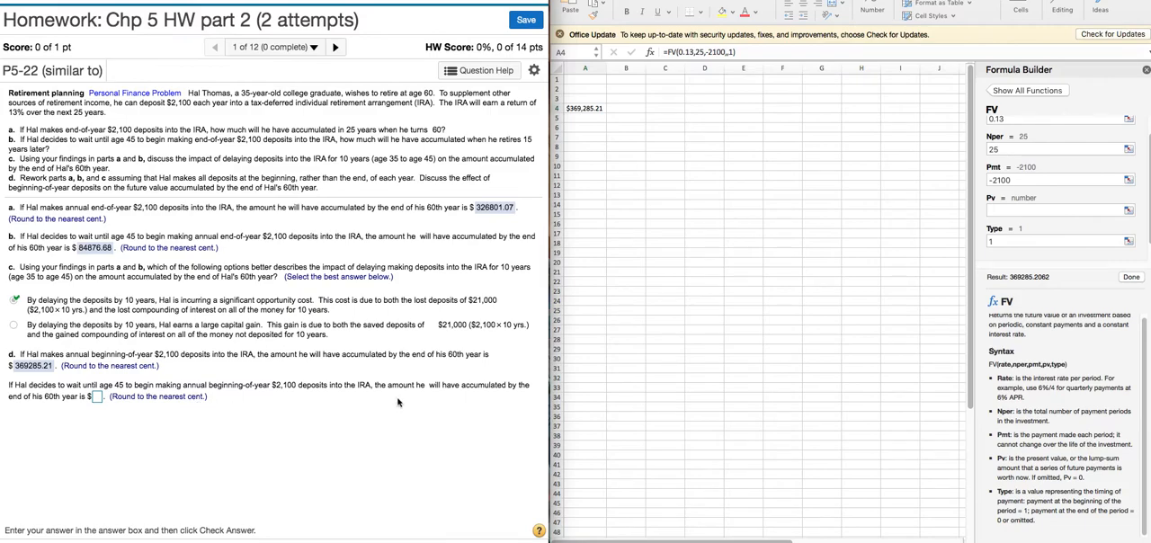
- In the spreadsheet, recalculate A4's beginning-of-period FV formula with 15 periods
left_click(999, 150)
key("BackSpace")
key("BackSpace")
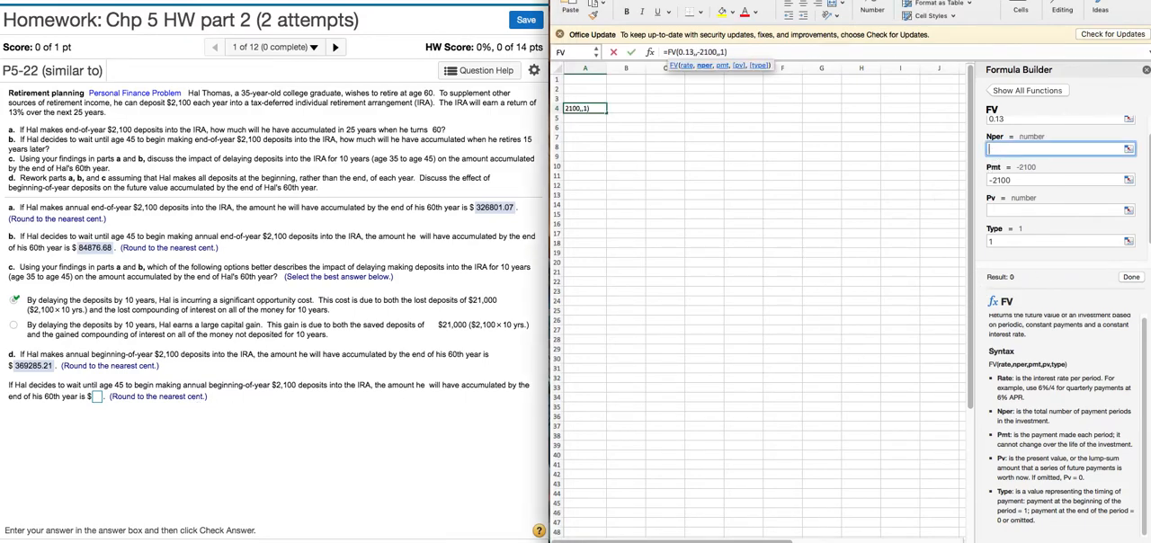
type("15")
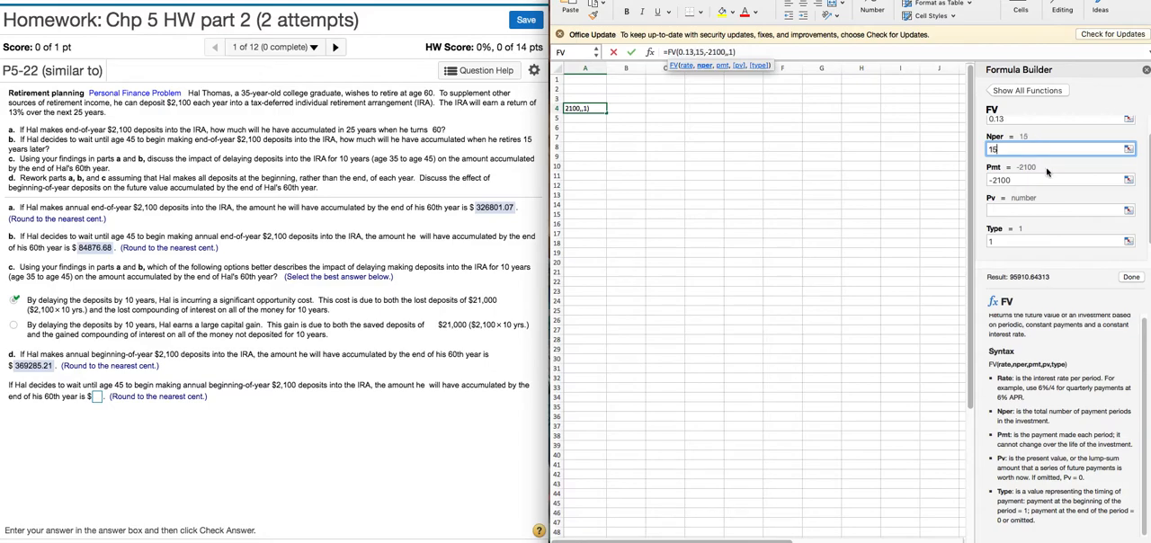
left_click(1131, 277)
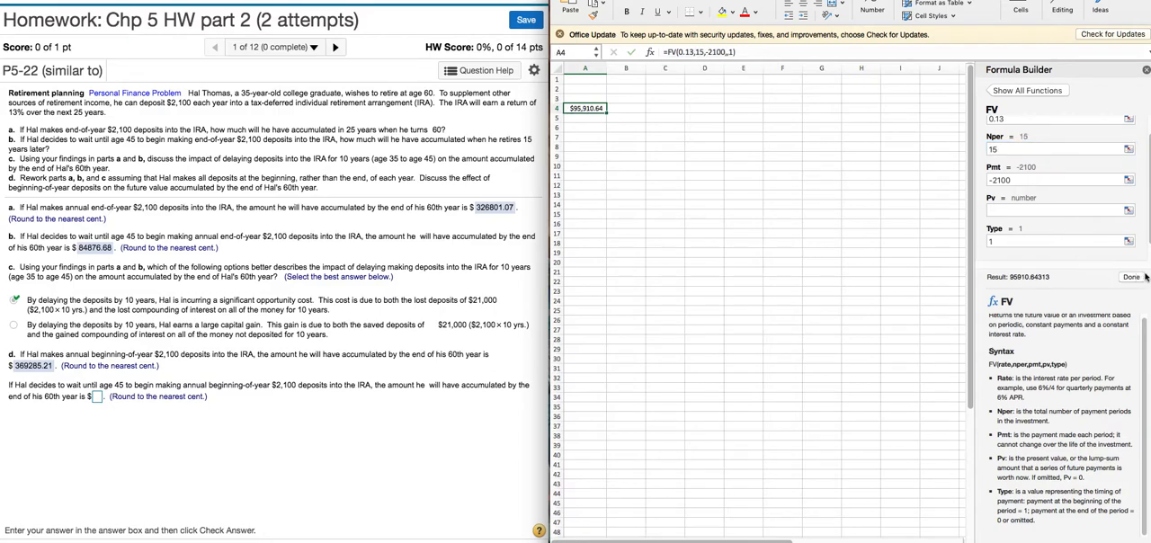
- On the homework page, submit 95910.64 as the part d amount for beginning-of-year deposits starting at age 45
left_click(96, 397)
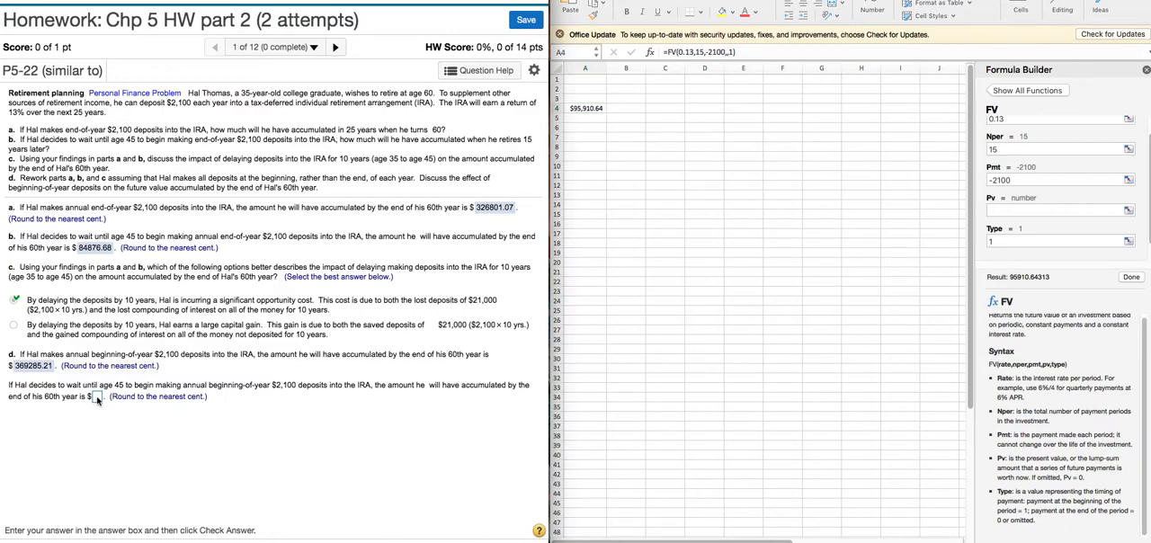
type("95910.64")
key("Return")
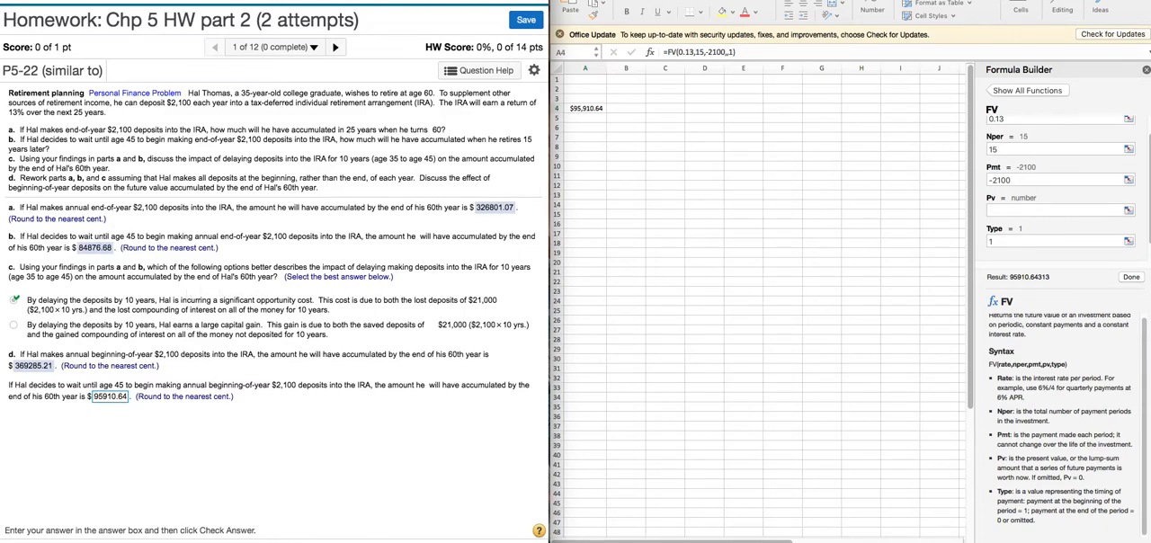